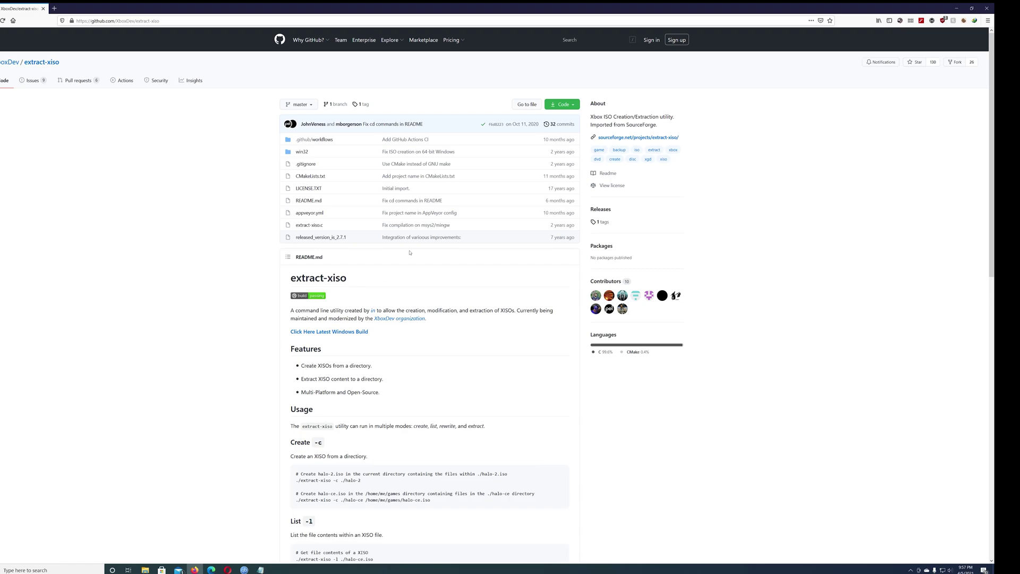
# Switch to the xemu emulator, try to load the Spider-Man (USA) disc image from the Xbox folder, and shut the emulator down
pyautogui.click(957, 8)
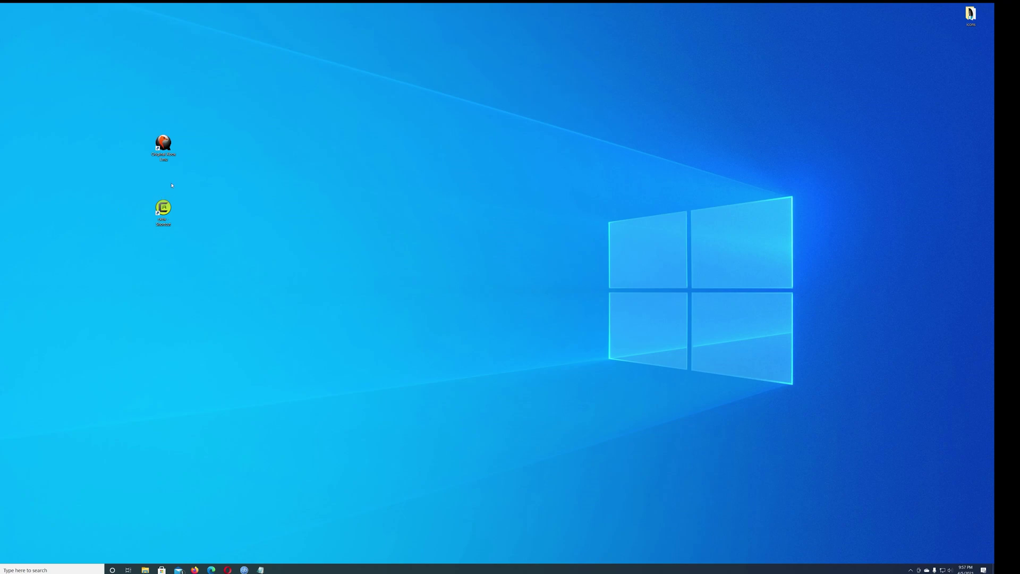
pyautogui.doubleClick(164, 143)
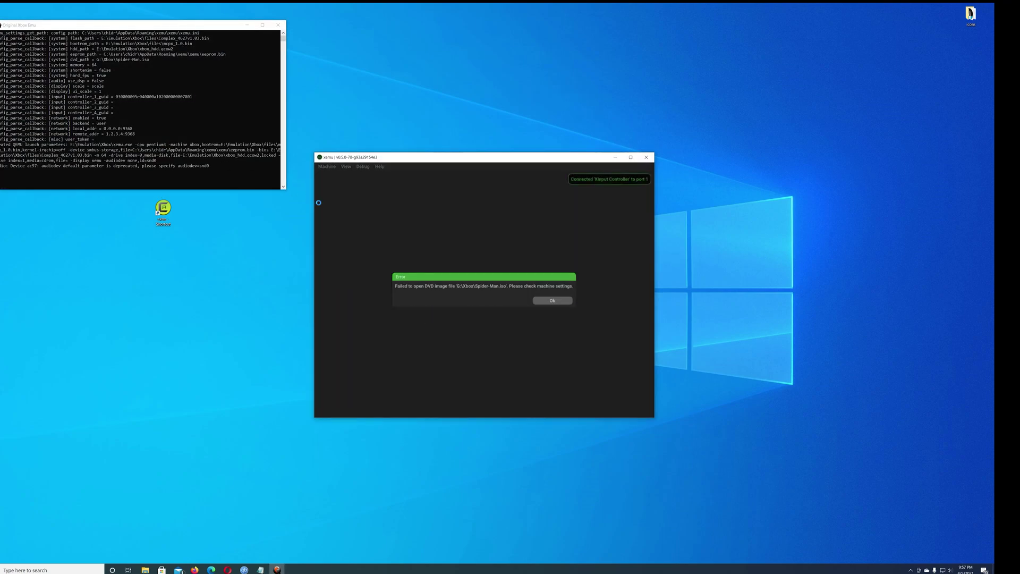
pyautogui.click(552, 301)
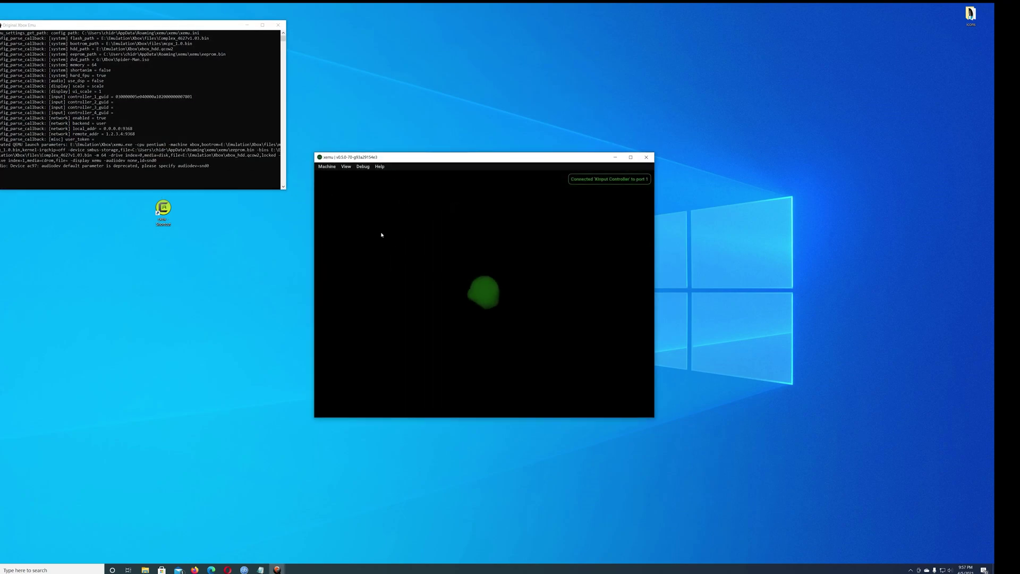
pyautogui.click(327, 166)
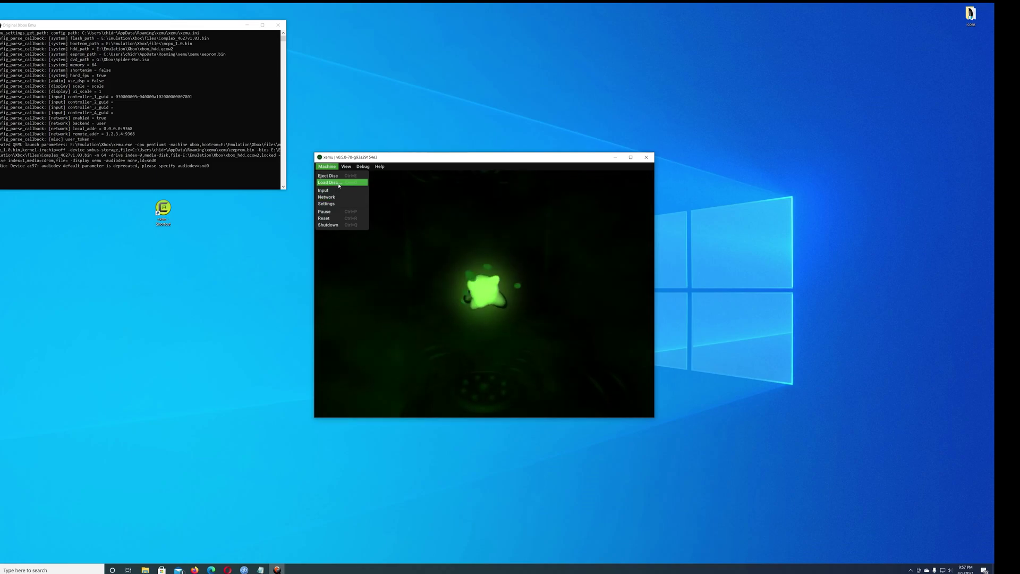
pyautogui.click(340, 184)
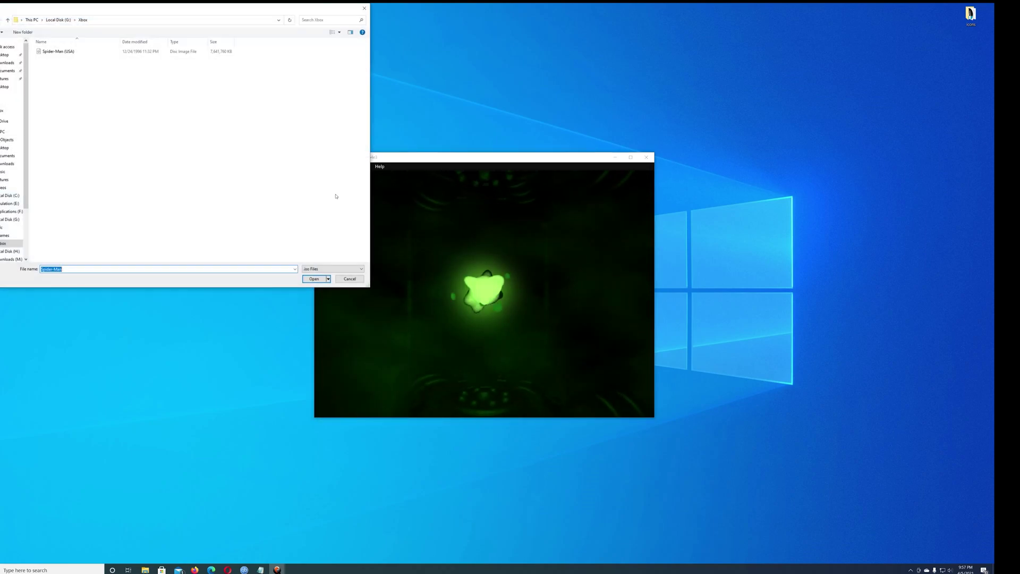
pyautogui.click(51, 52)
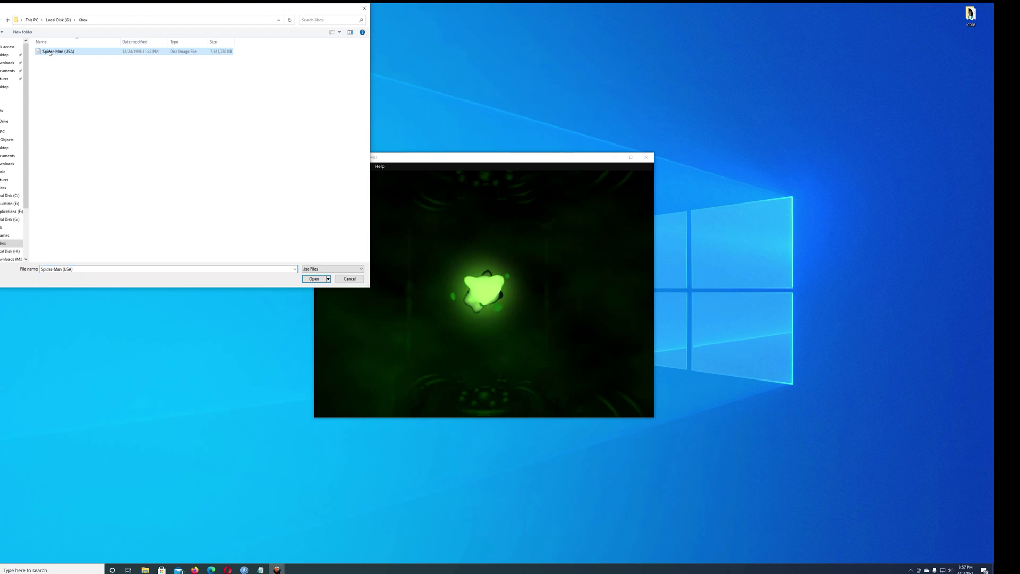
pyautogui.doubleClick(49, 51)
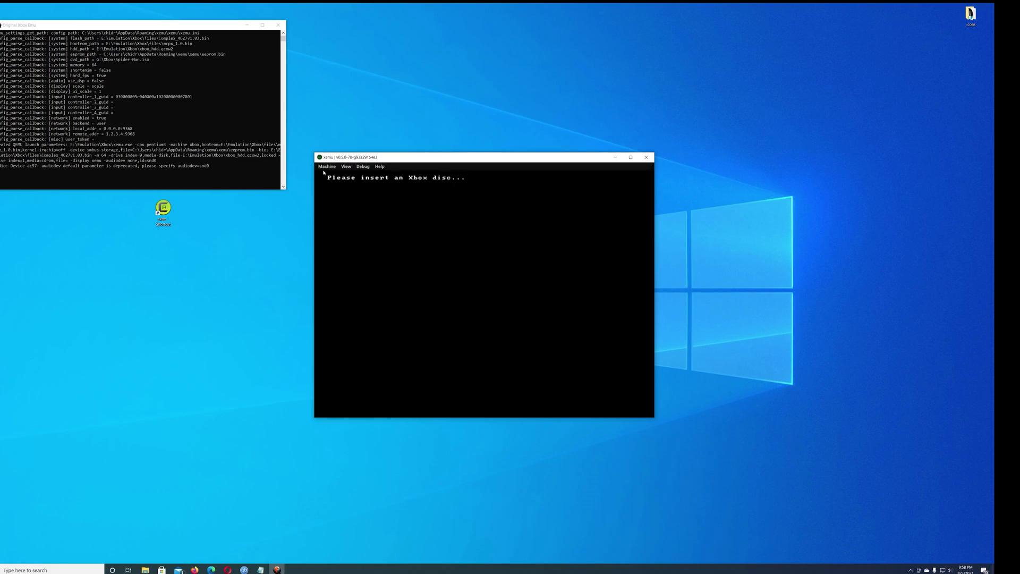
pyautogui.click(326, 167)
pyautogui.click(319, 229)
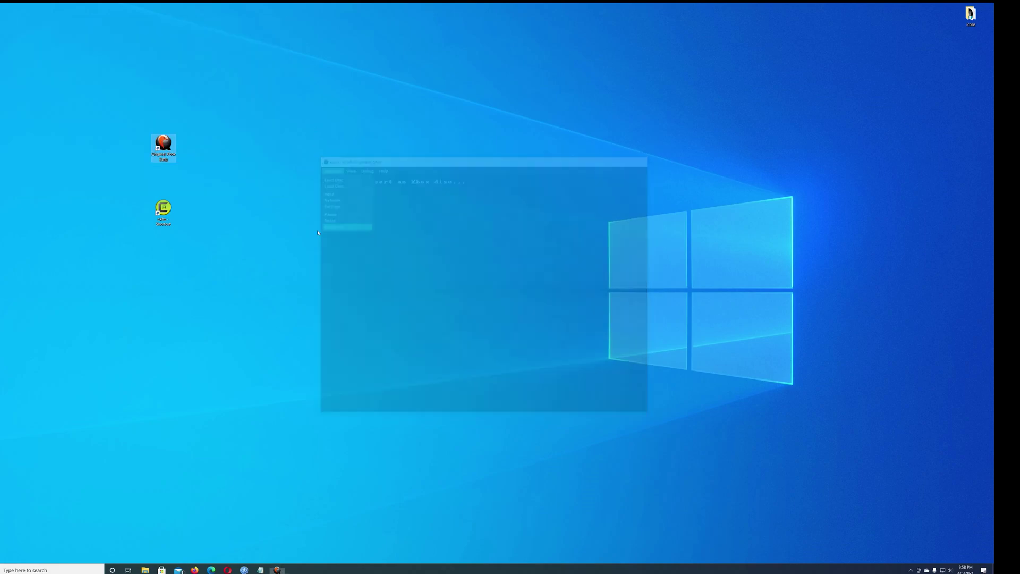
pyautogui.click(195, 569)
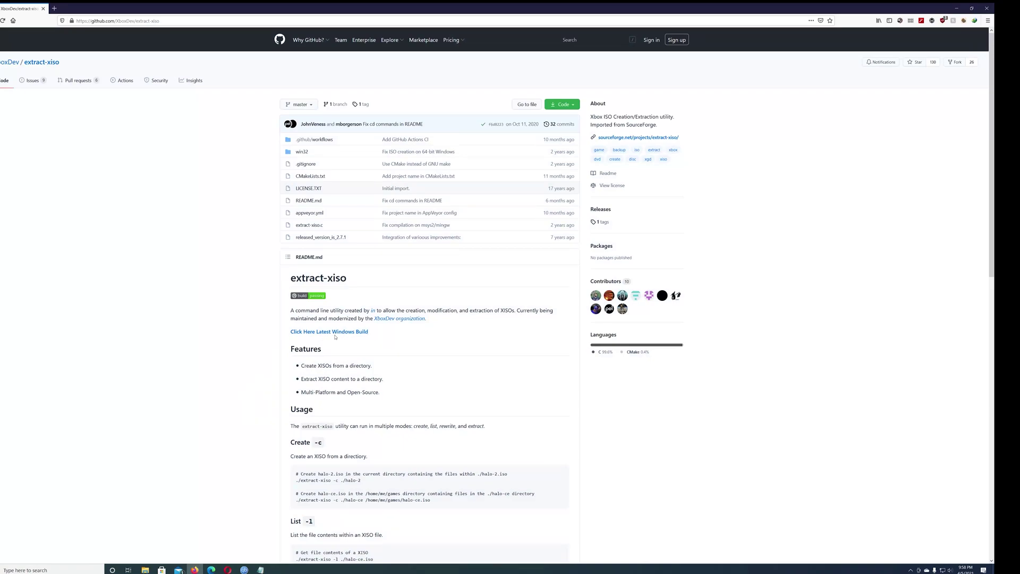
pyautogui.click(957, 8)
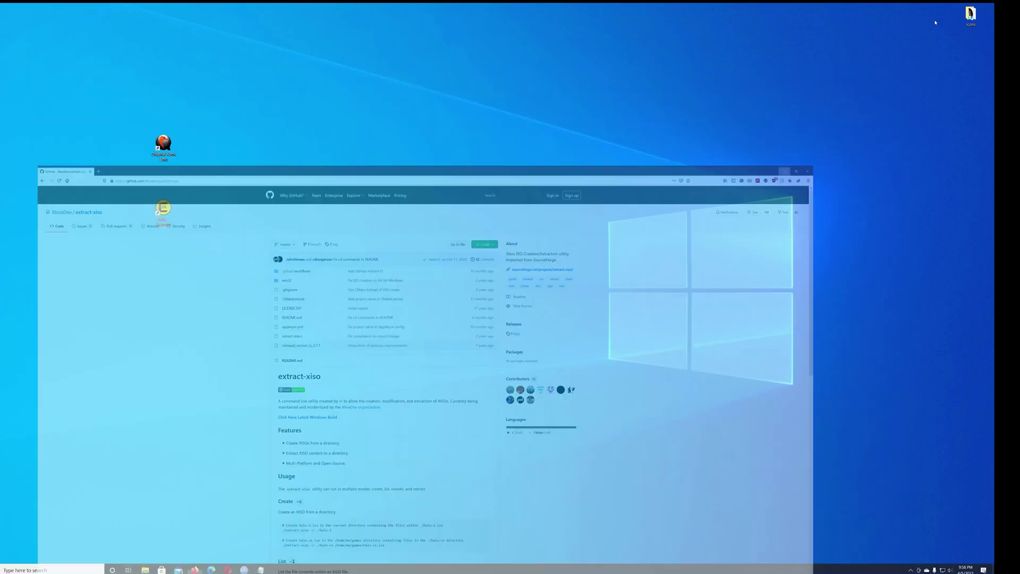
# Switch to File Explorer and extract the Spider-Man (USA) disc image in the Xbox folder with extract-xiso
pyautogui.click(145, 569)
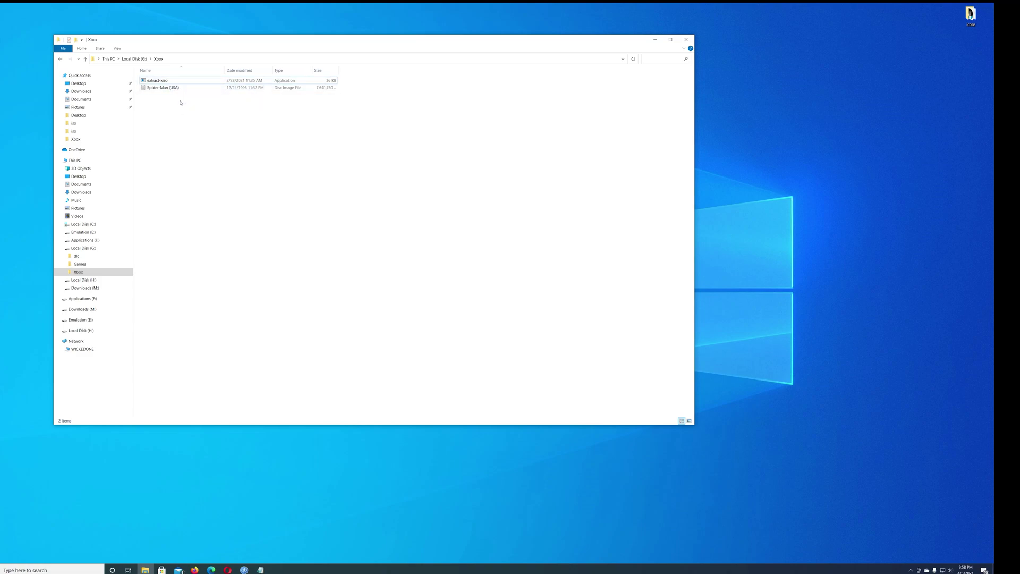
pyautogui.moveTo(169, 88); pyautogui.dragTo(171, 81)
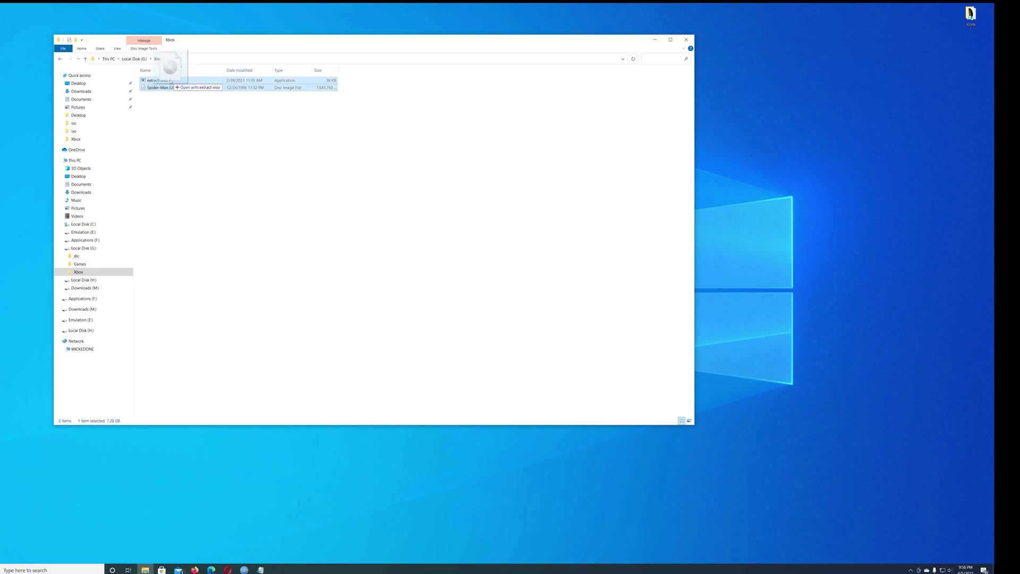
pyautogui.moveTo(171, 81); pyautogui.dragTo(170, 82)
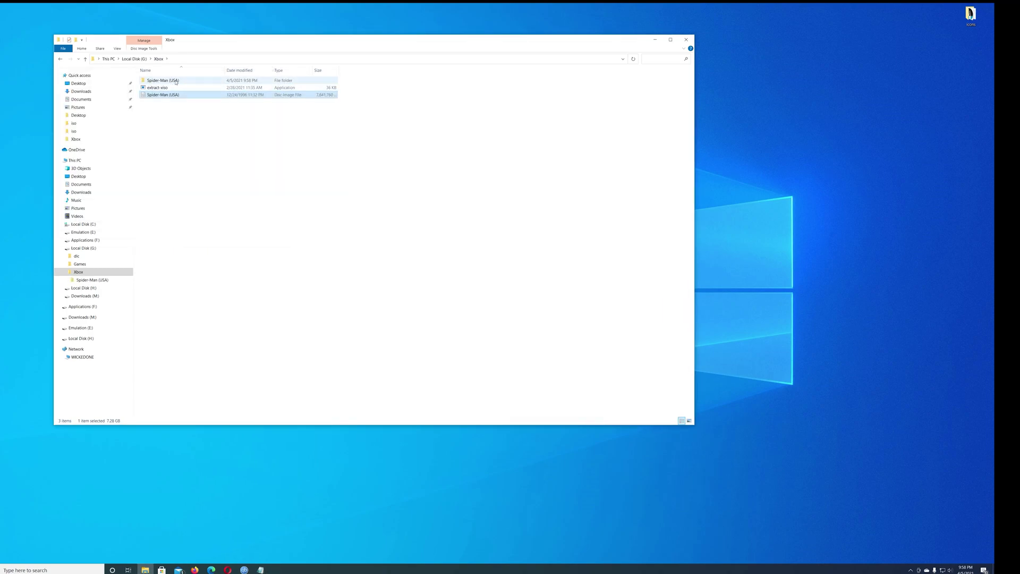
# Rename the extracted Spider-Man (USA) folder to Spider-Man
pyautogui.click(185, 83)
pyautogui.click(184, 81)
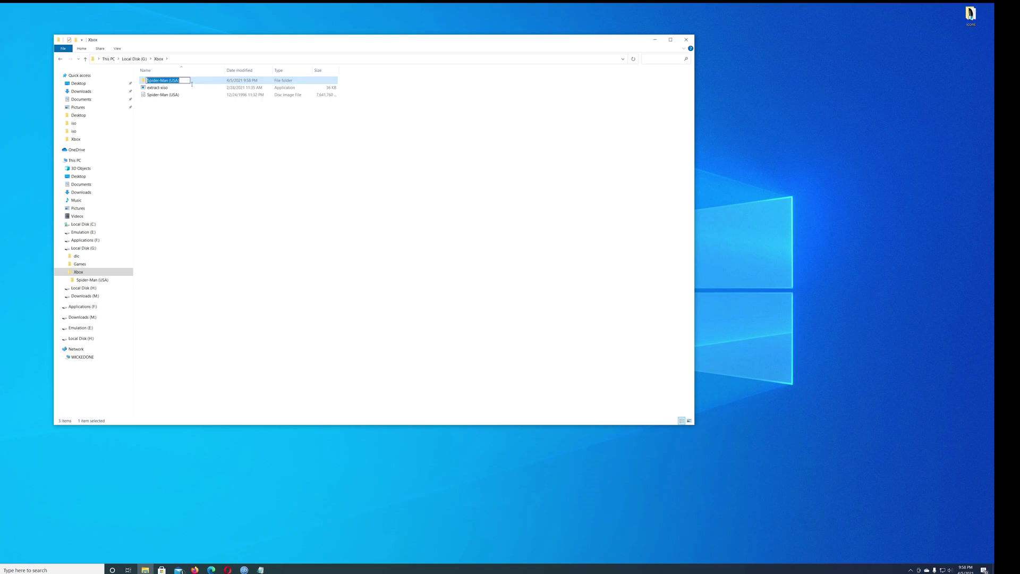
pyautogui.click(191, 84)
pyautogui.press('BackSpace')
pyautogui.press('BackSpace')
pyautogui.press('BackSpace')
pyautogui.press('BackSpace')
pyautogui.press('BackSpace')
pyautogui.press('Return')
# Switch to Cxbx-Reloaded and load default.xbe from the Xbox\Spider-Man folder on Local Disk (G:)
pyautogui.moveTo(451, 44); pyautogui.dragTo(636, 129)
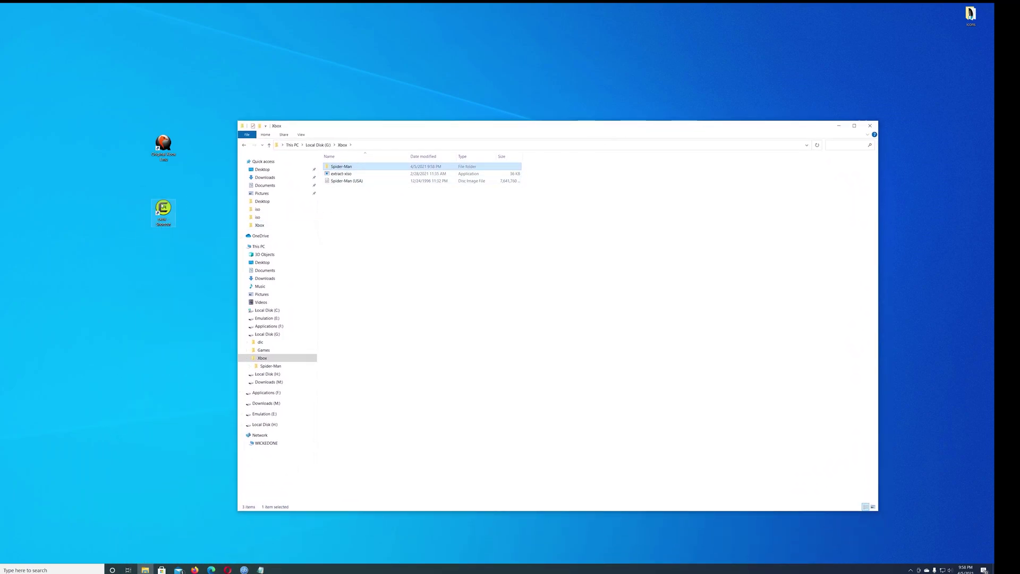
pyautogui.doubleClick(163, 210)
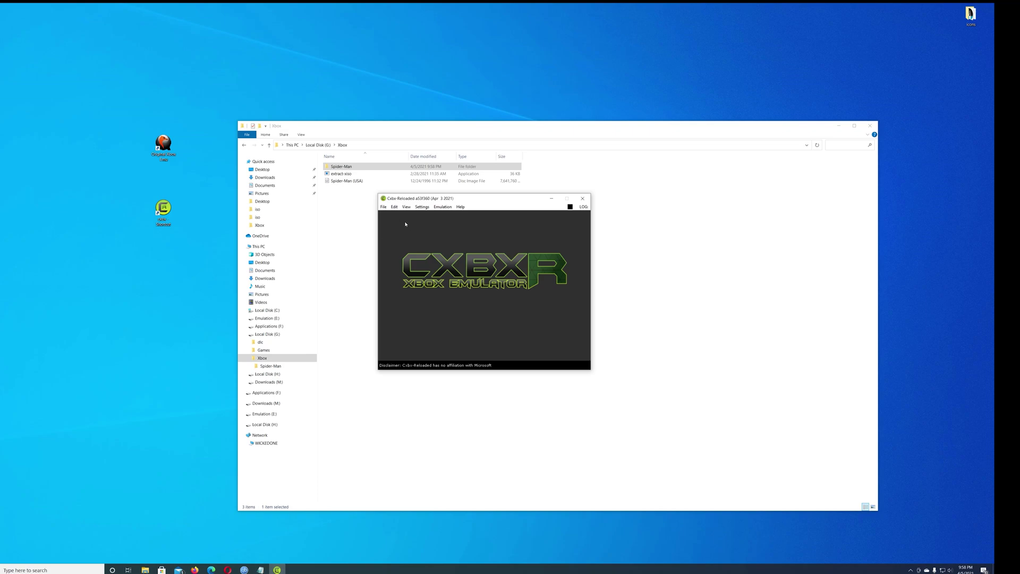
pyautogui.click(384, 207)
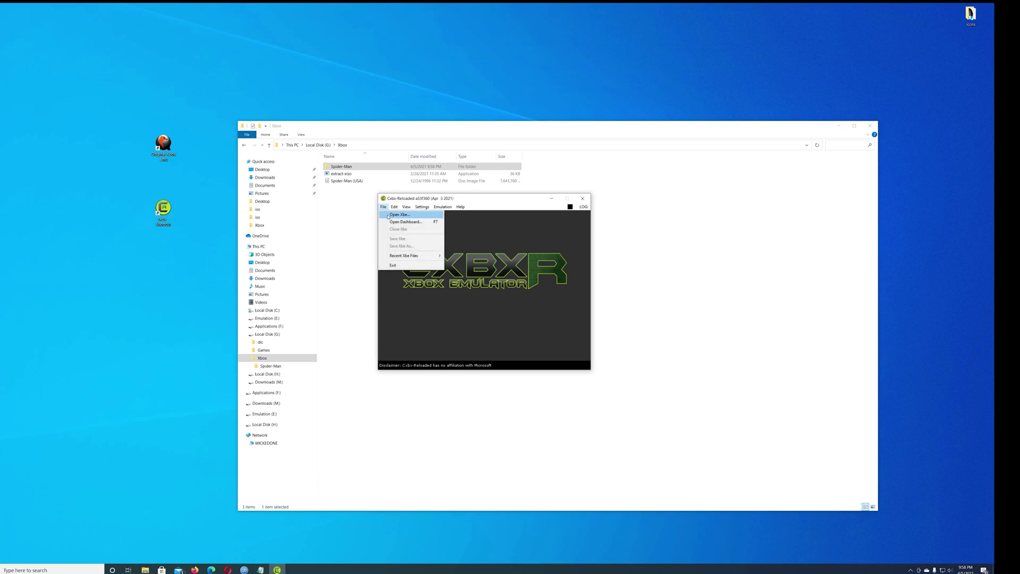
pyautogui.click(400, 215)
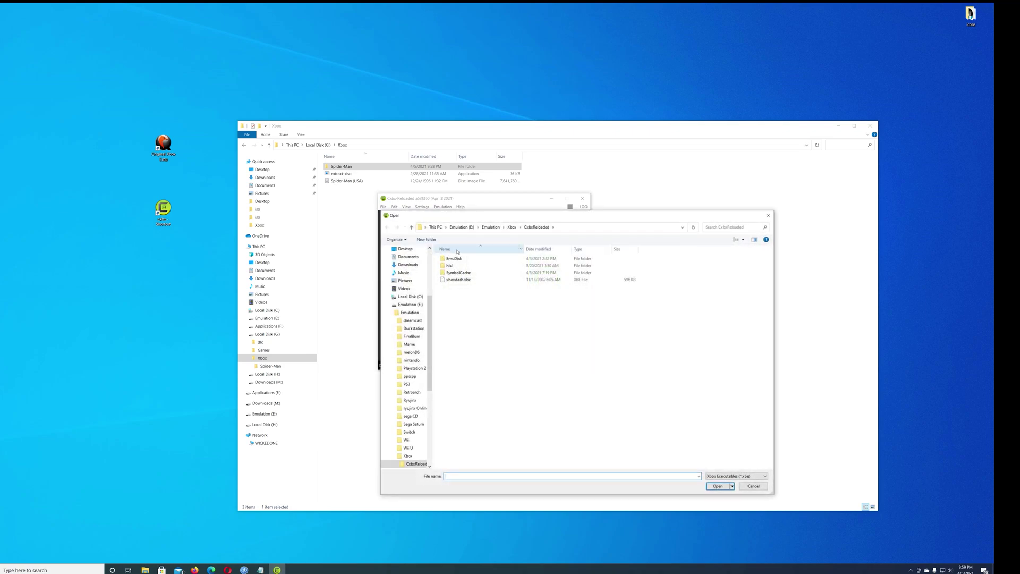
pyautogui.click(388, 306)
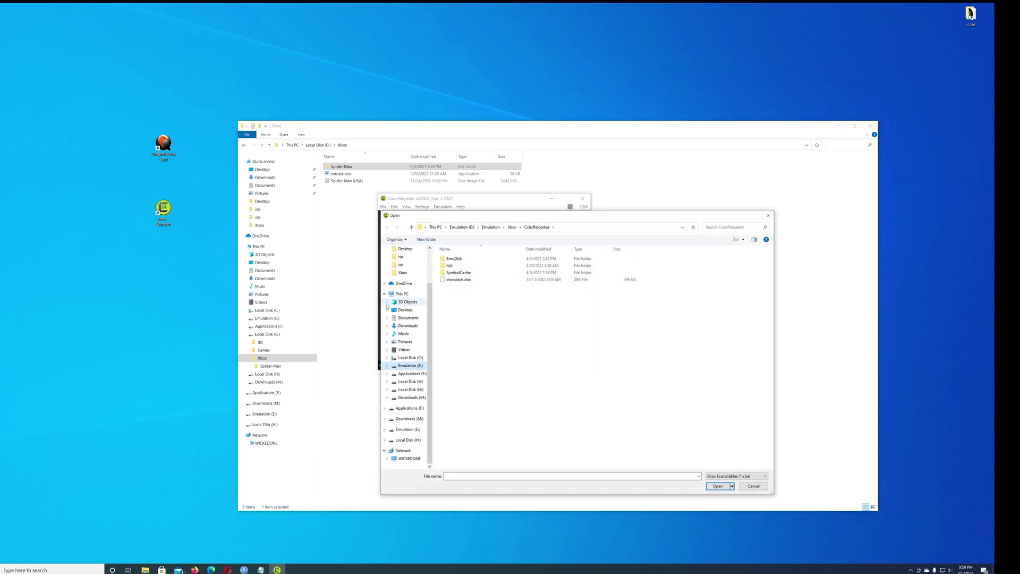
pyautogui.click(411, 382)
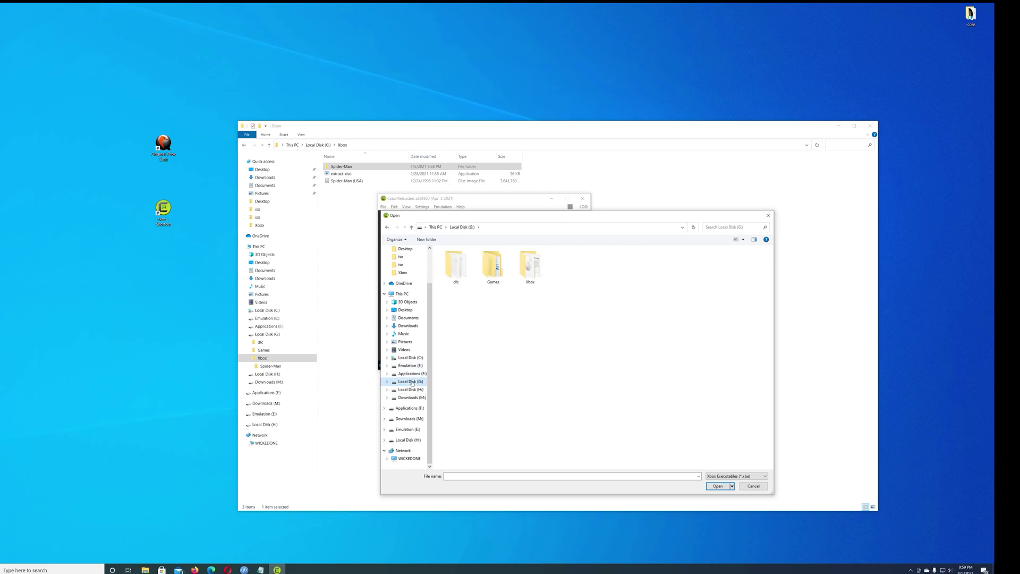
pyautogui.doubleClick(530, 266)
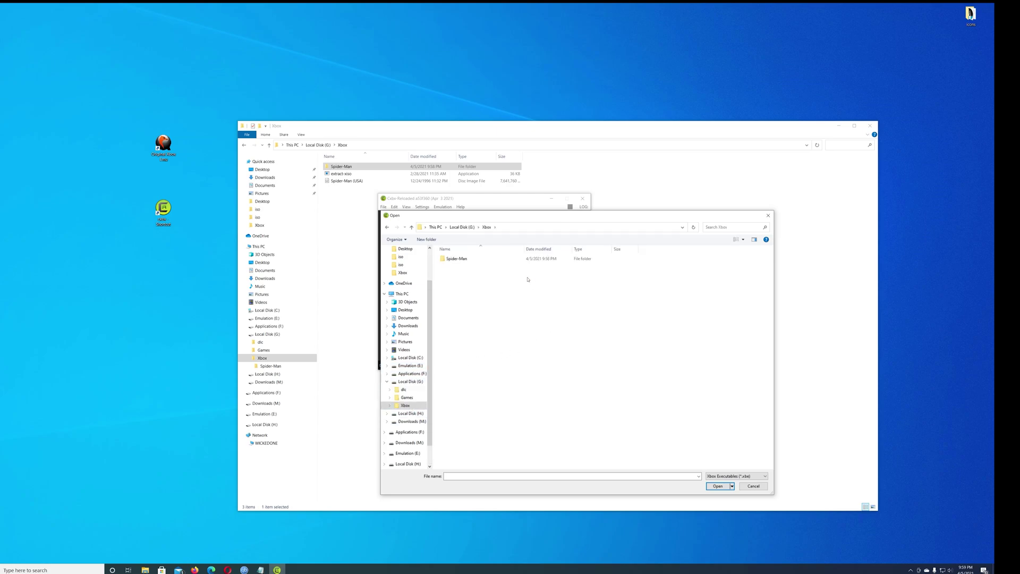
pyautogui.doubleClick(462, 258)
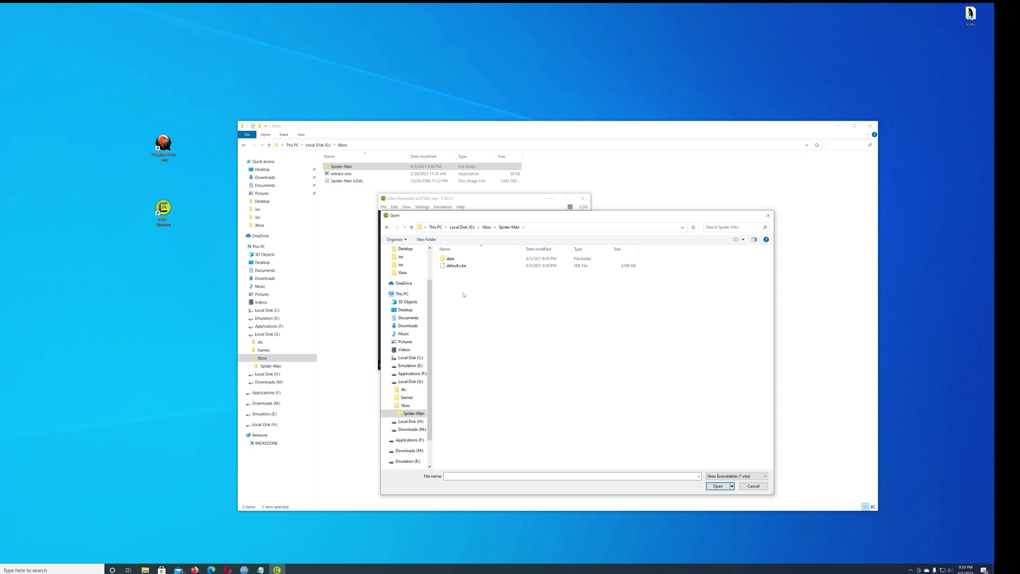
pyautogui.doubleClick(456, 265)
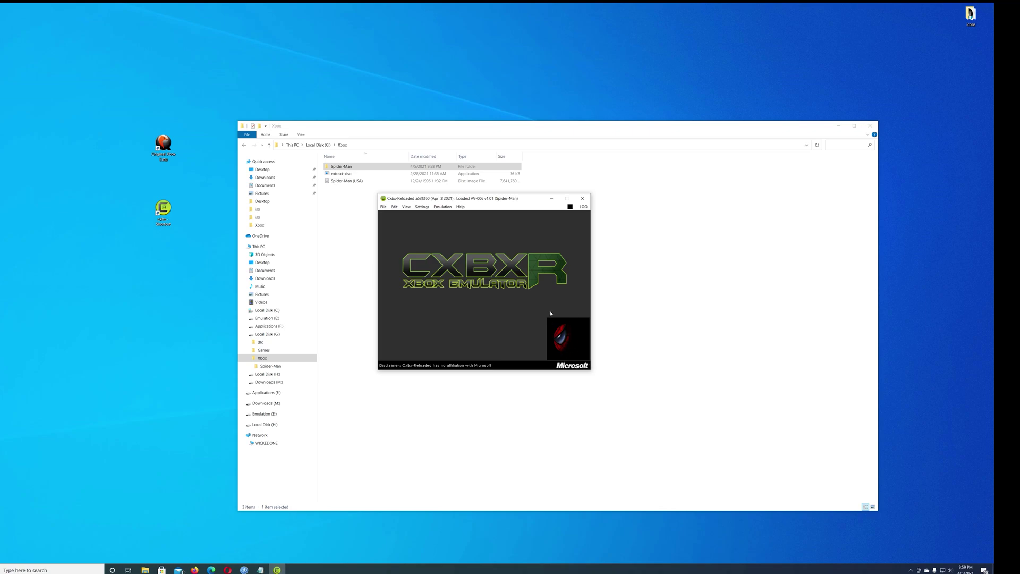
# Start emulation of the loaded Spider-Man game, proceed to its New Game menu, and exit the emulator
pyautogui.click(442, 207)
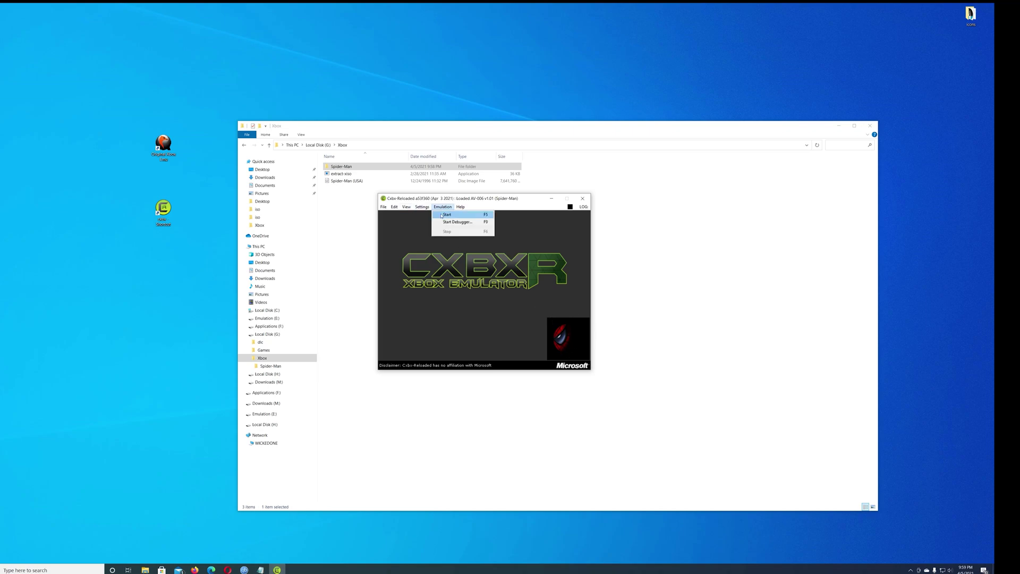
pyautogui.click(446, 215)
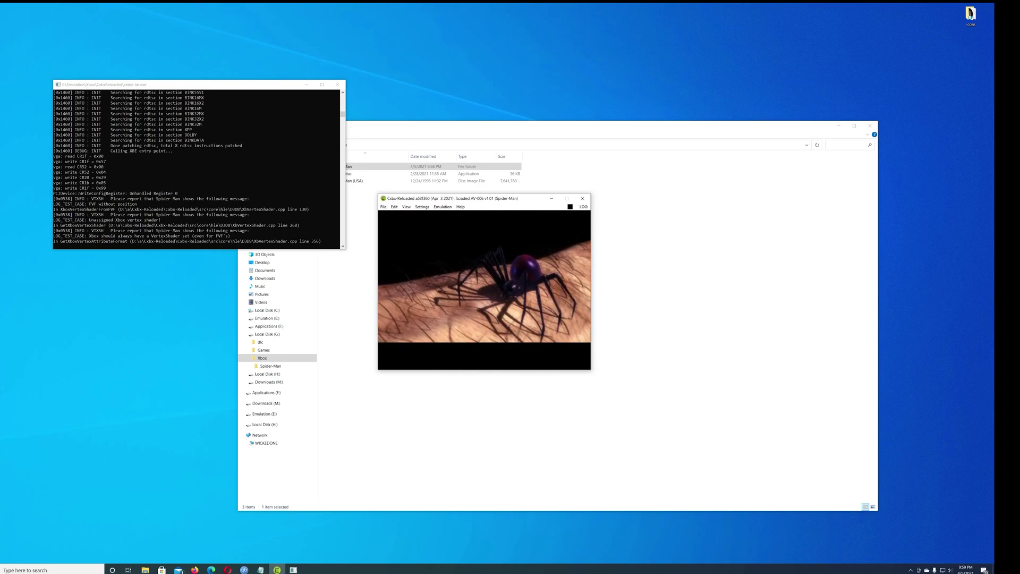
pyautogui.press('Return')
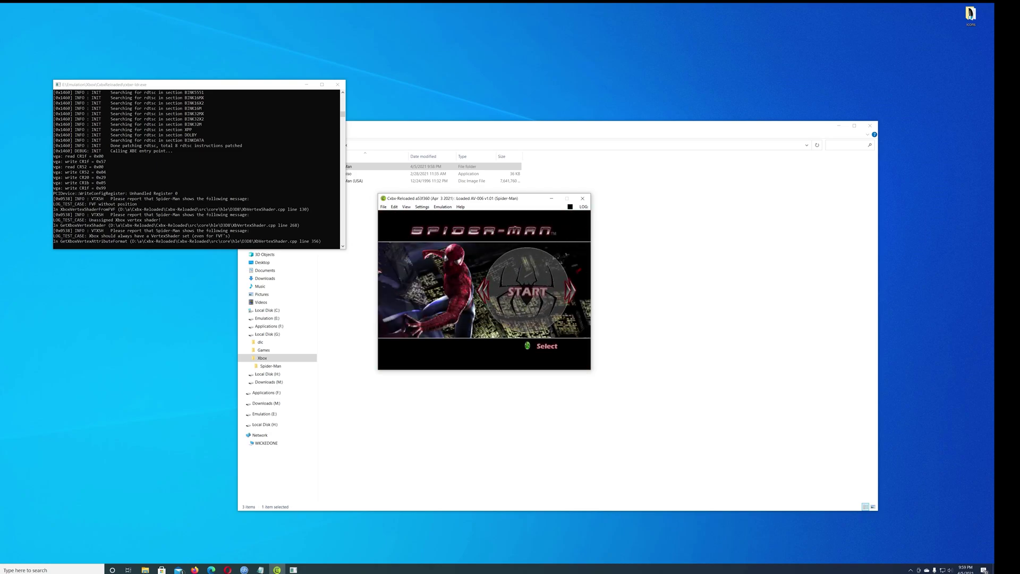
pyautogui.press('Return')
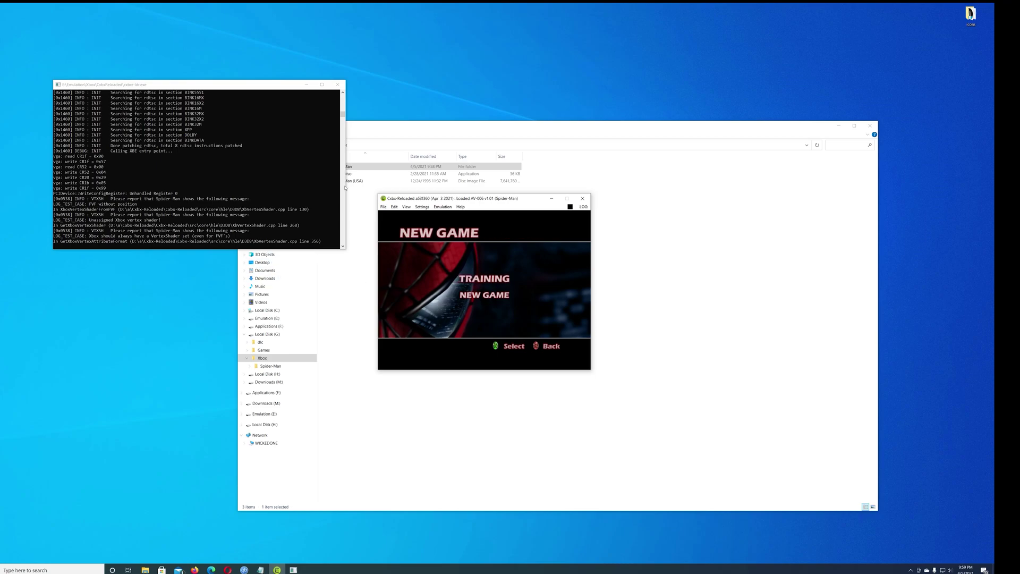
pyautogui.click(383, 208)
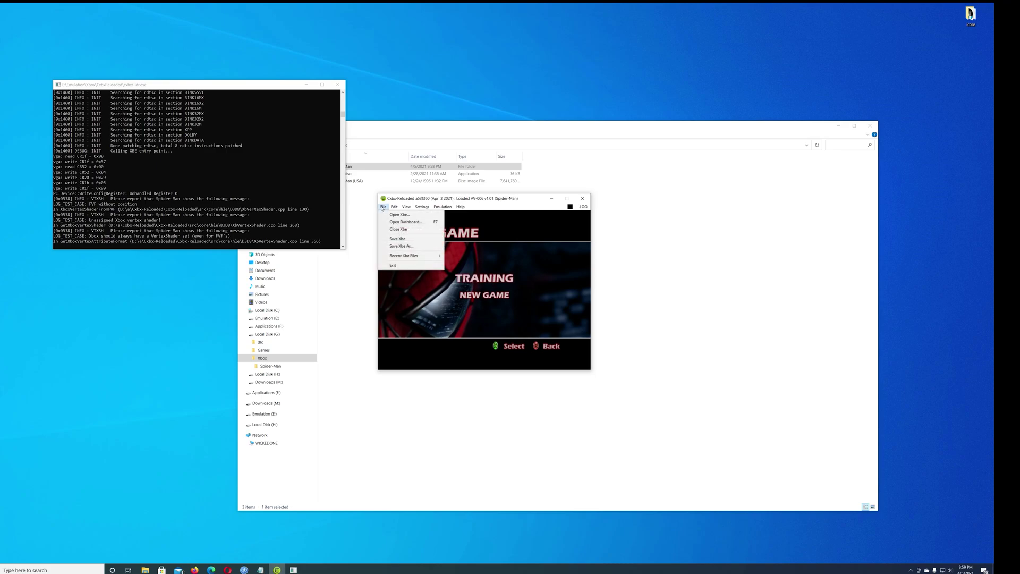
pyautogui.click(392, 265)
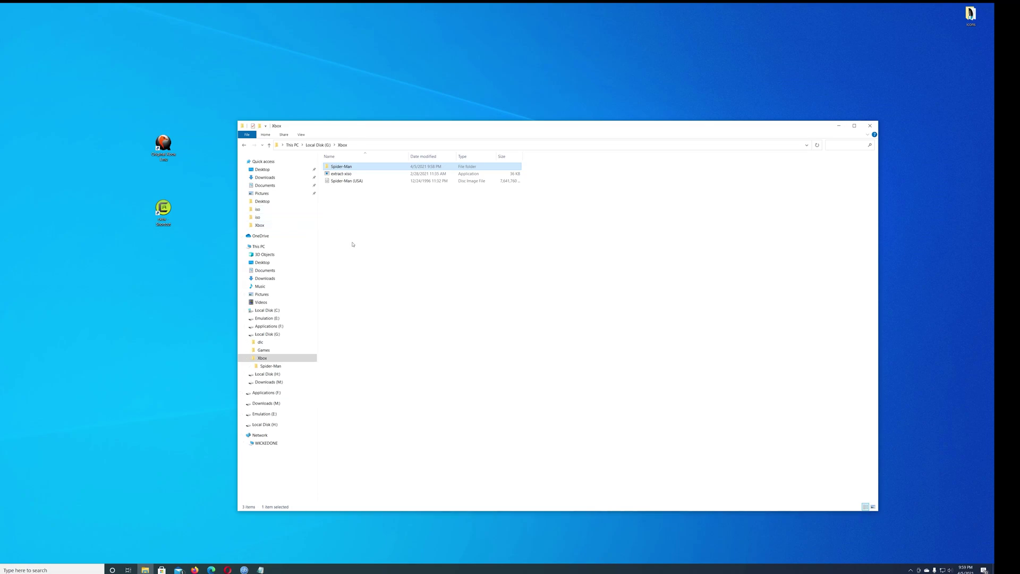
# Open a PowerShell window in the extracted Spider-Man folder and change to its parent directory with "cd .."
pyautogui.click(340, 174)
pyautogui.click(341, 167)
pyautogui.rightClick(345, 167)
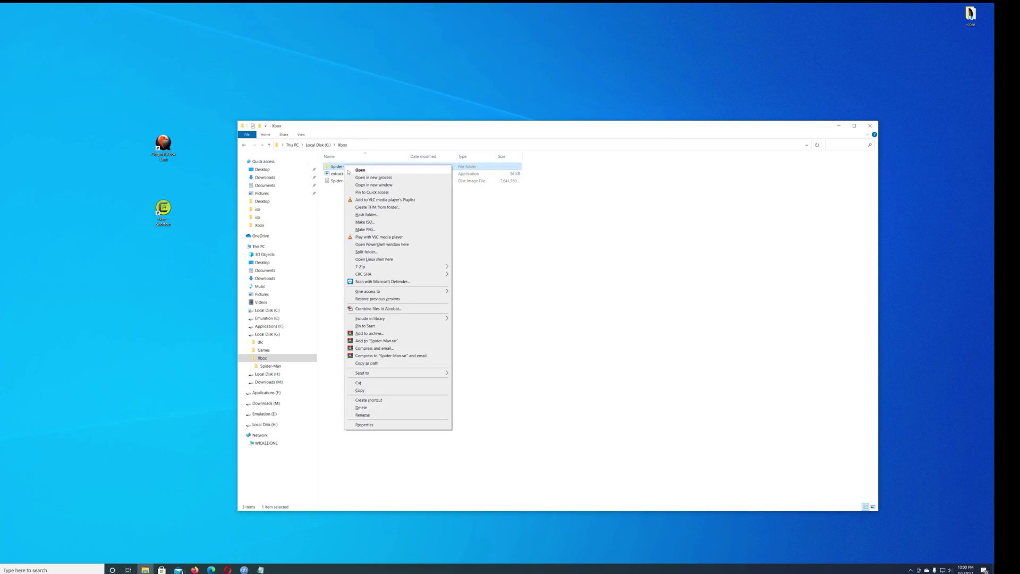
pyautogui.click(405, 246)
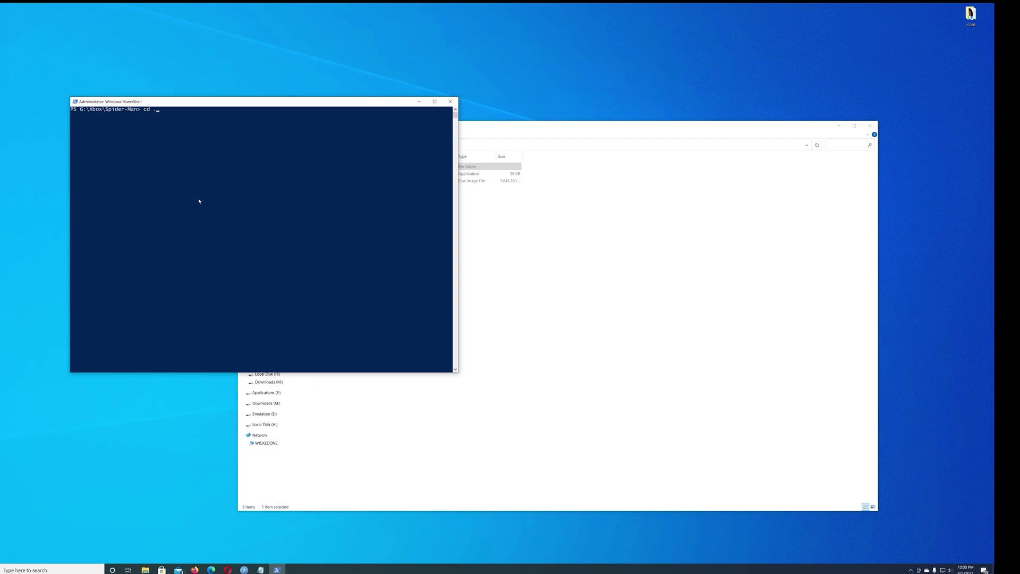
pyautogui.write('cd ..')
pyautogui.press('Return')
# Using the create command copied from the Notepad notes, run .\extract-xiso.exe -c '.\Spider-Man\' in PowerShell, then exit the shell
pyautogui.click(260, 569)
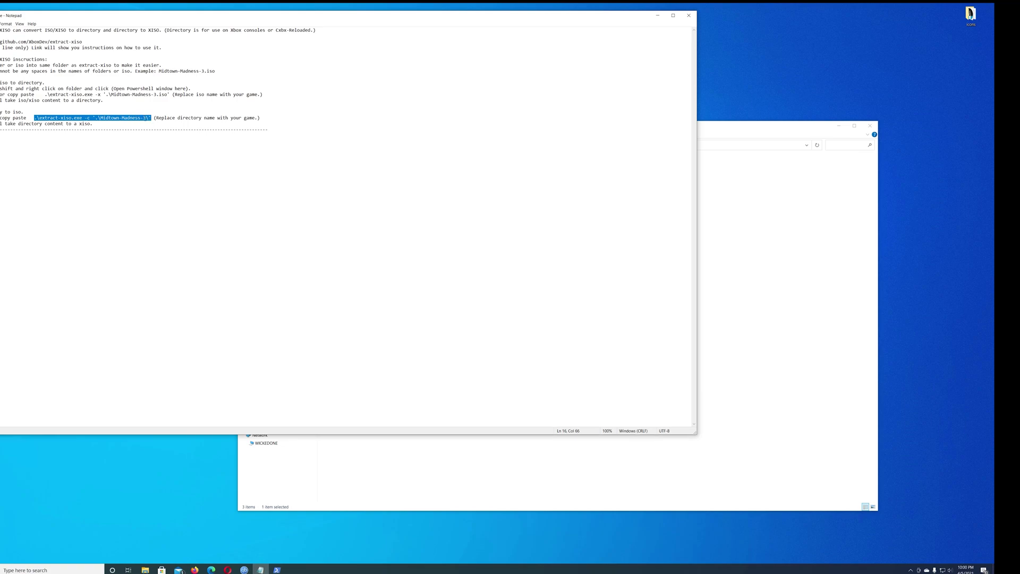
pyautogui.rightClick(142, 118)
pyautogui.click(155, 135)
pyautogui.click(661, 16)
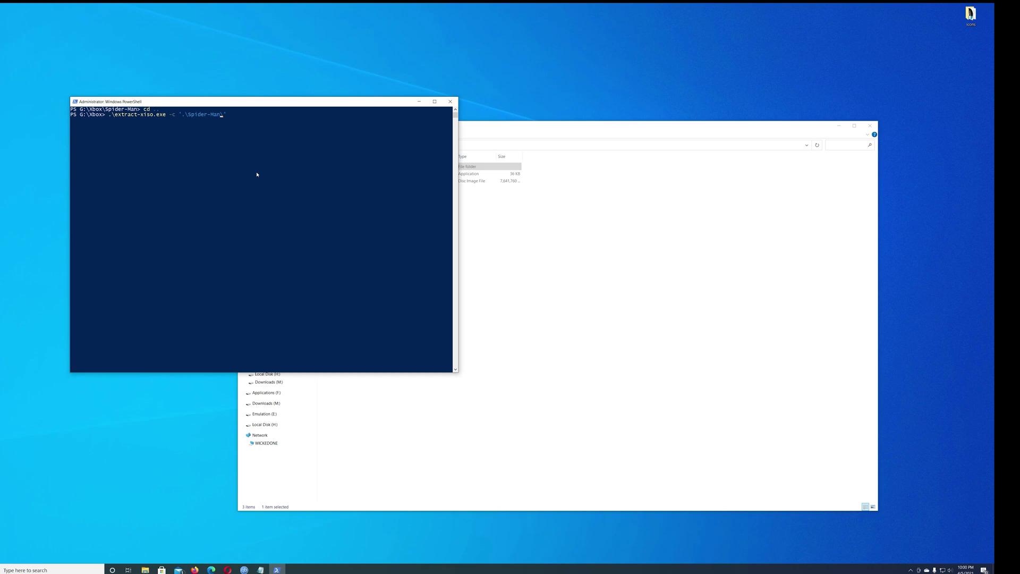
pyautogui.press('Return')
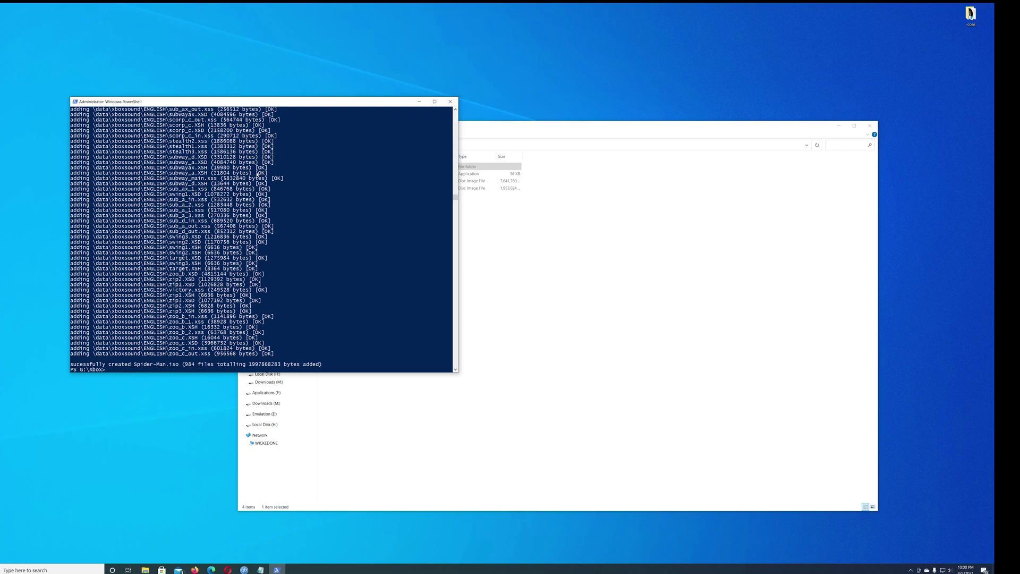
pyautogui.write('exit')
pyautogui.press('Return')
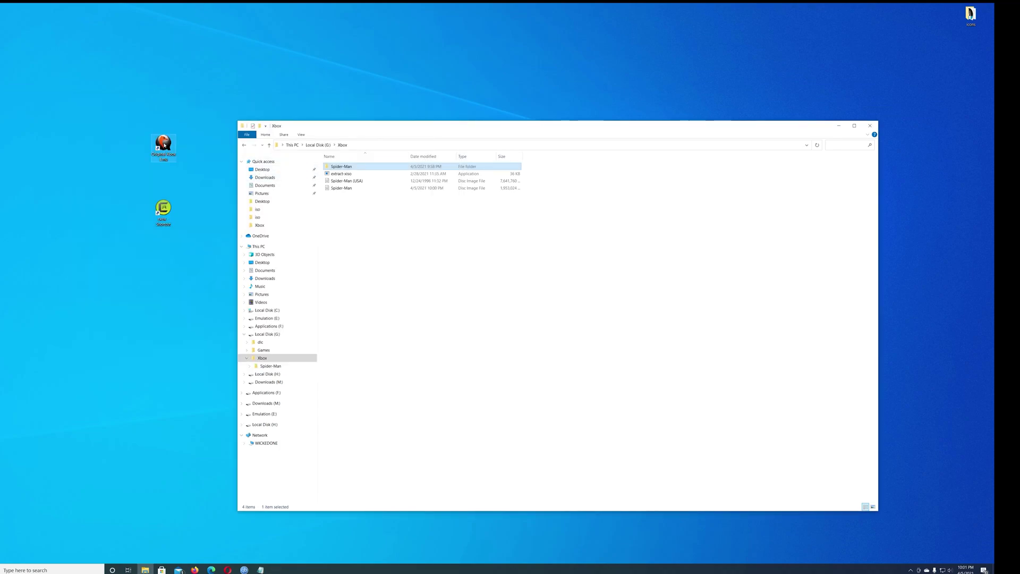
# Switch to xemu, load the rebuilt Spider-Man disc image from the Xbox folder on Local Disk (G:), and reset the machine
pyautogui.doubleClick(164, 144)
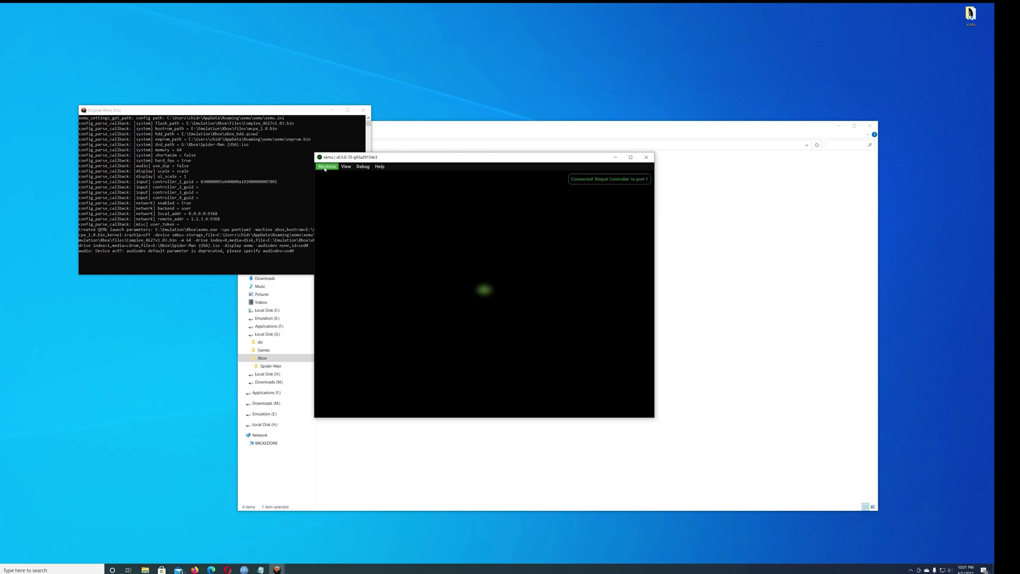
pyautogui.click(326, 168)
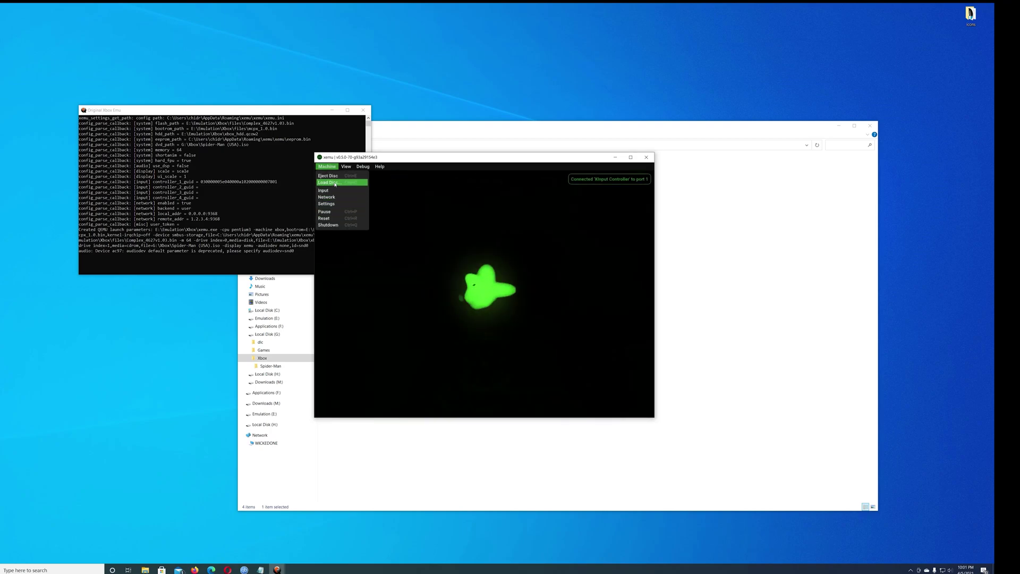
pyautogui.click(335, 182)
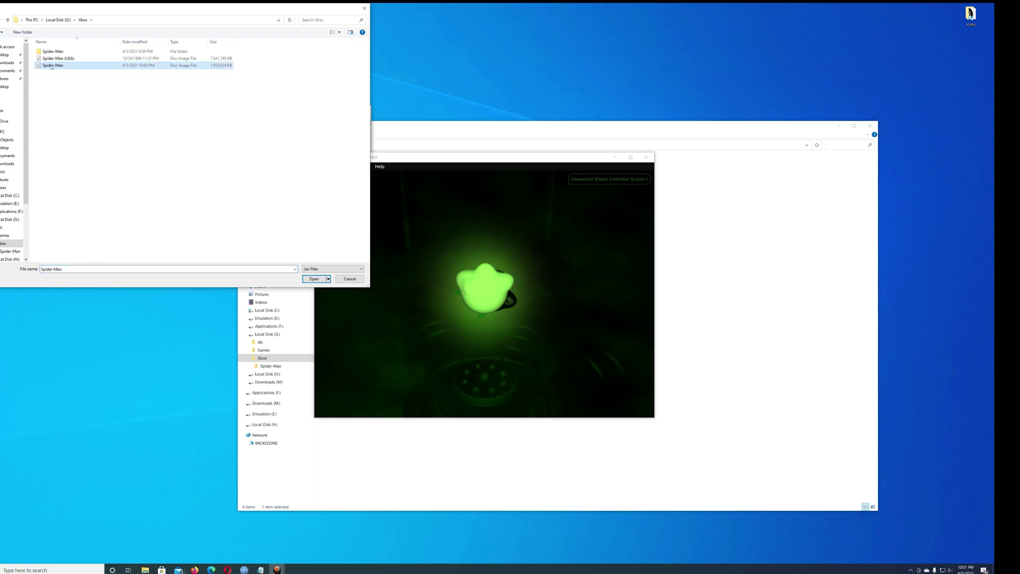
pyautogui.click(314, 279)
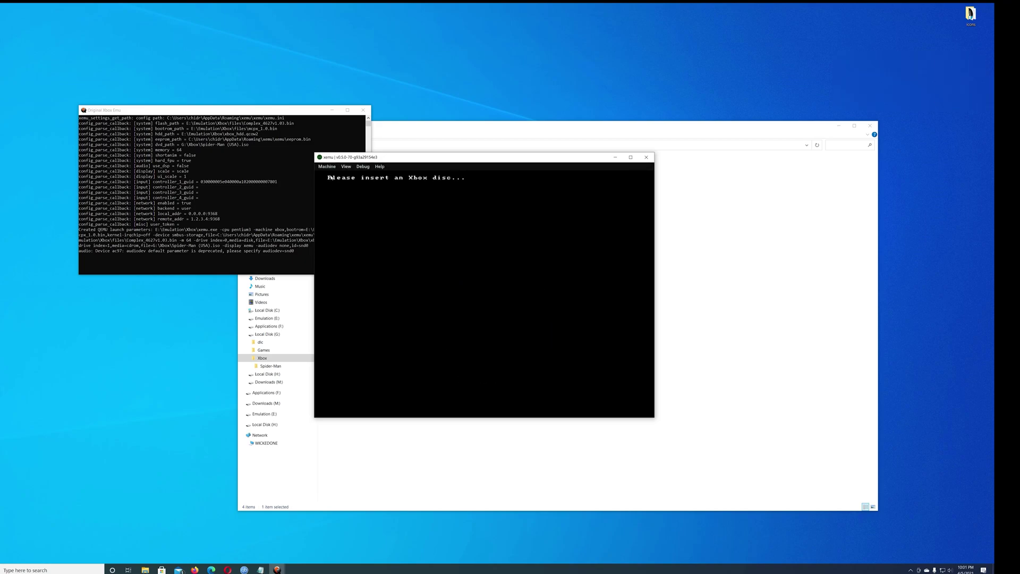
pyautogui.click(328, 167)
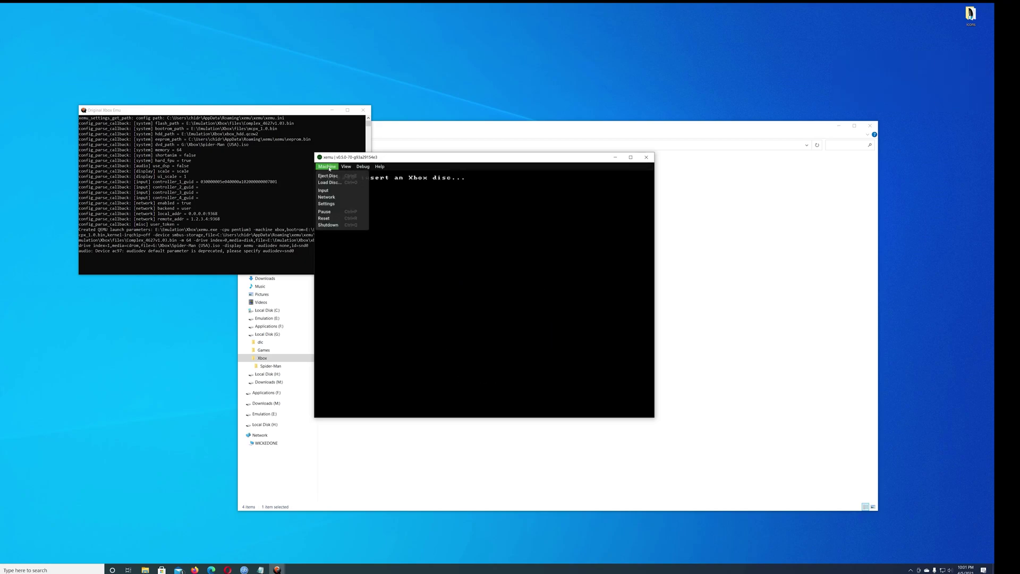
pyautogui.click(332, 218)
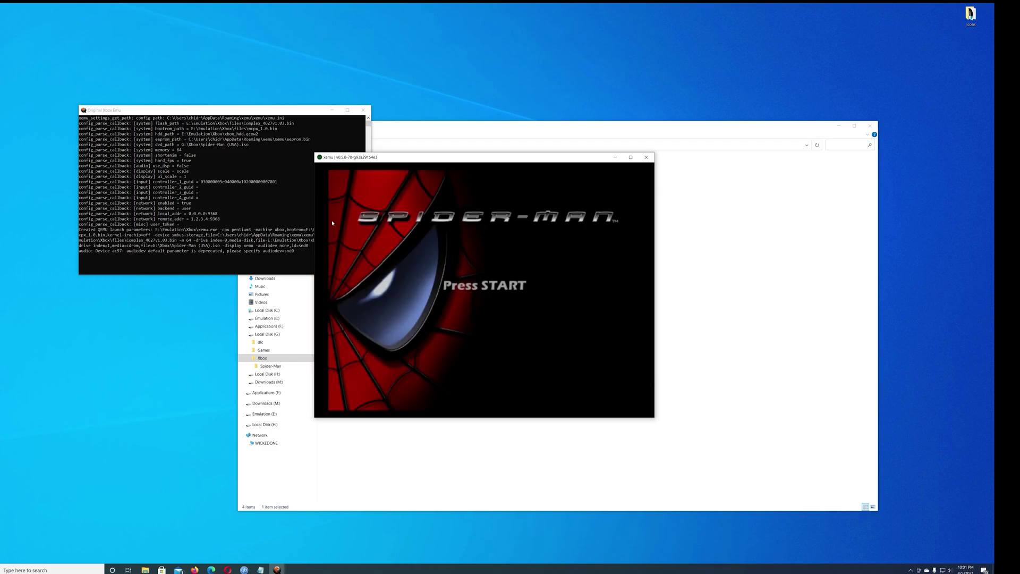
# Start a Spider-Man game from the title screen with the Enhanced control style and Left Thumbstick movement style
pyautogui.press('Return')
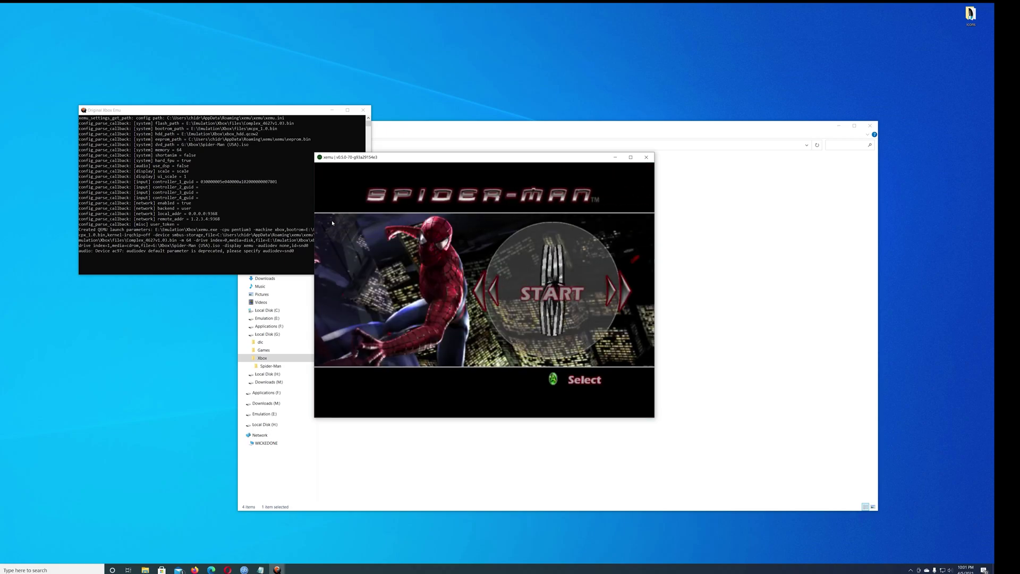
pyautogui.press('Return')
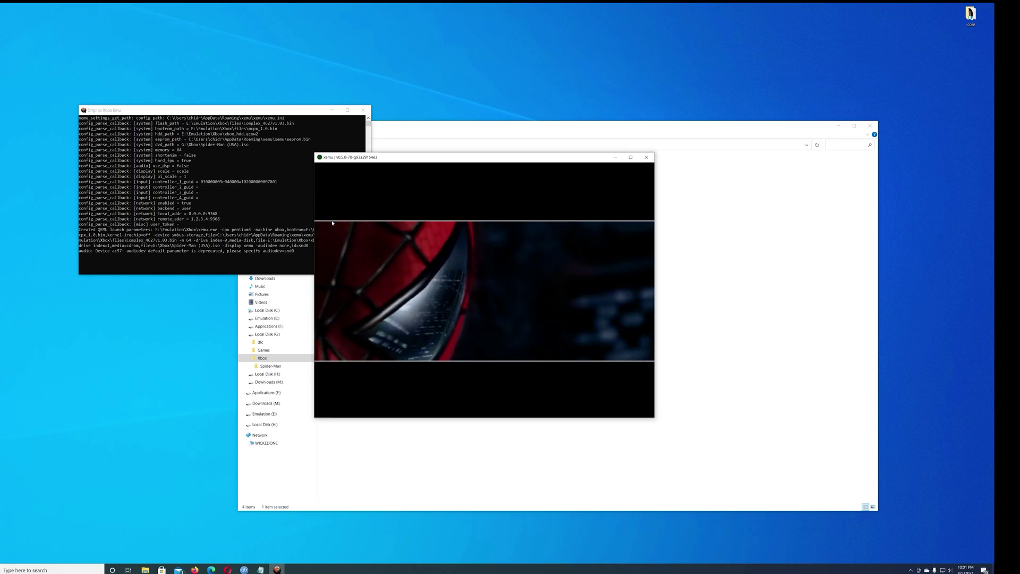
pyautogui.press('Return')
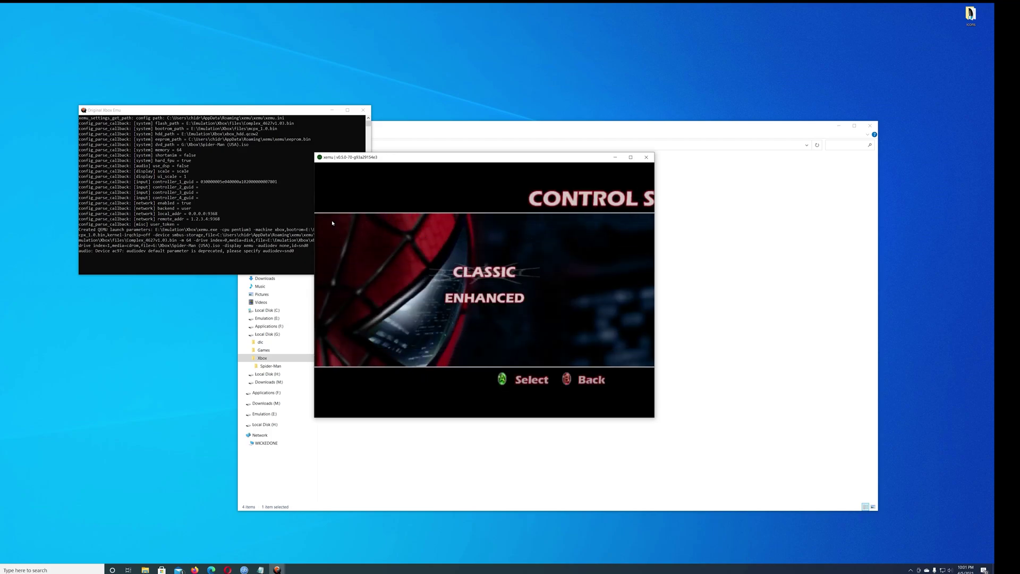
pyautogui.press('Down')
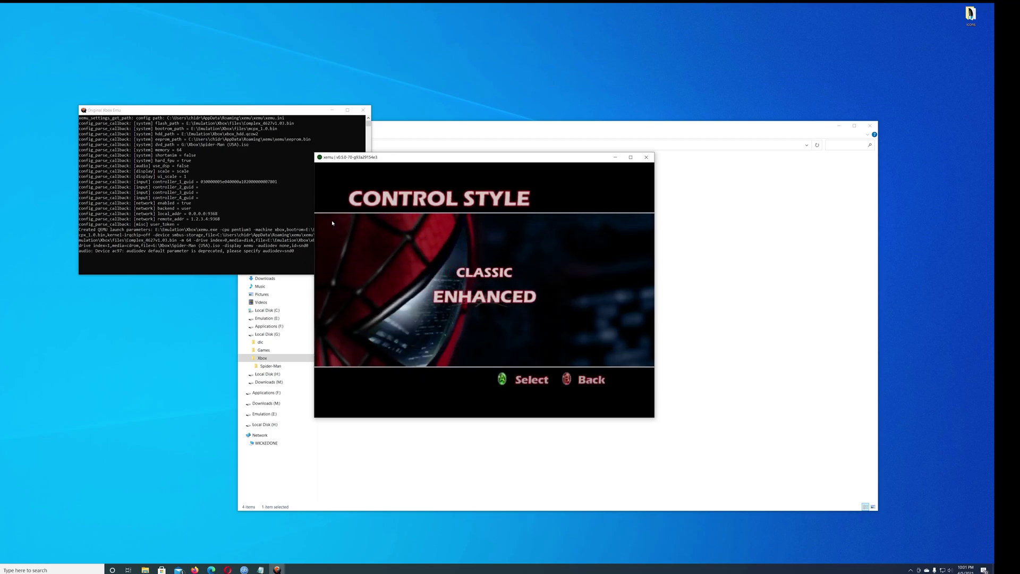
pyautogui.press('Return')
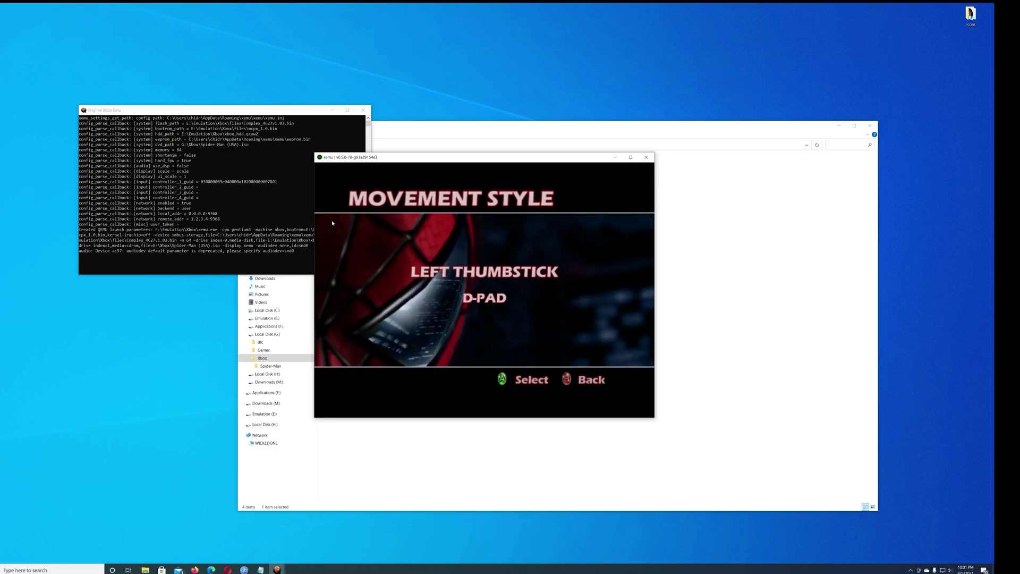
pyautogui.press('Return')
pyautogui.press('Return')
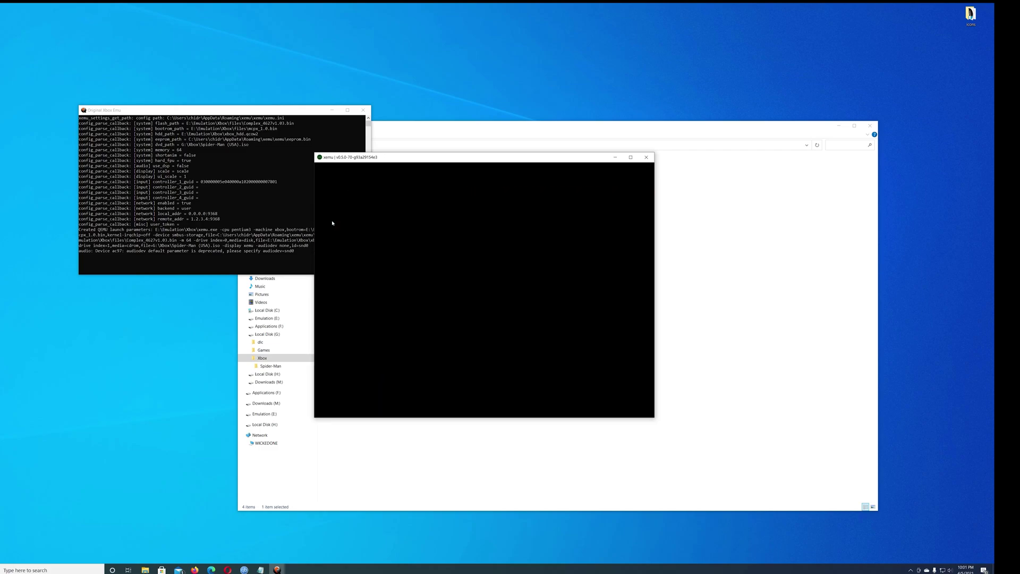